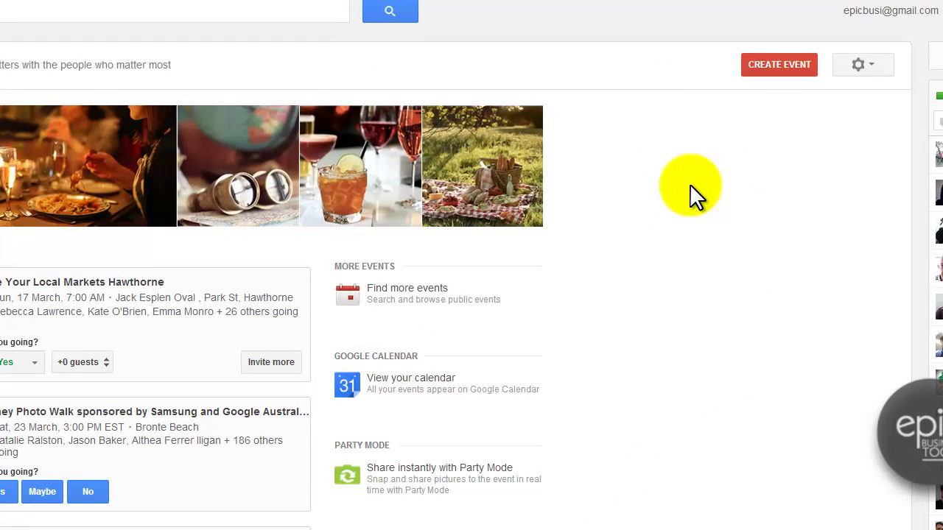
Step: Start creating a new event and browse through the suggested header themes
left_click(770, 74)
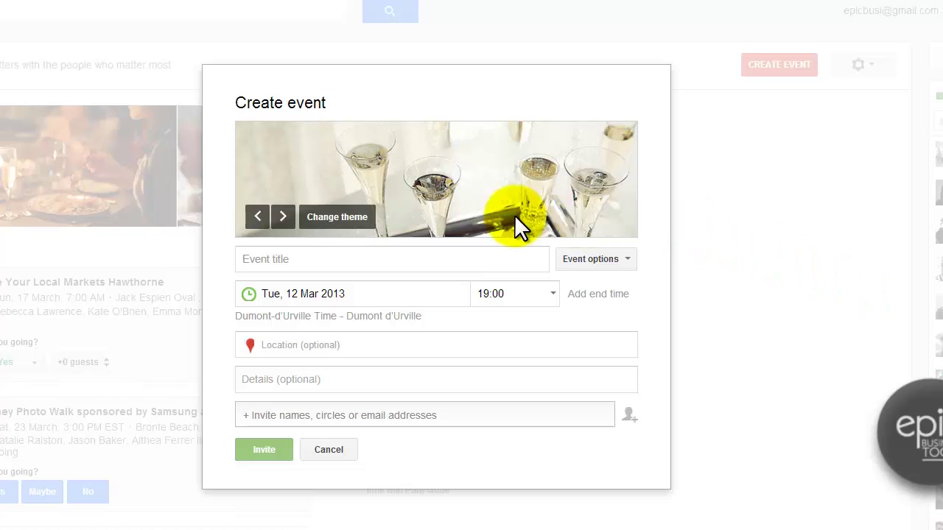
left_click(282, 216)
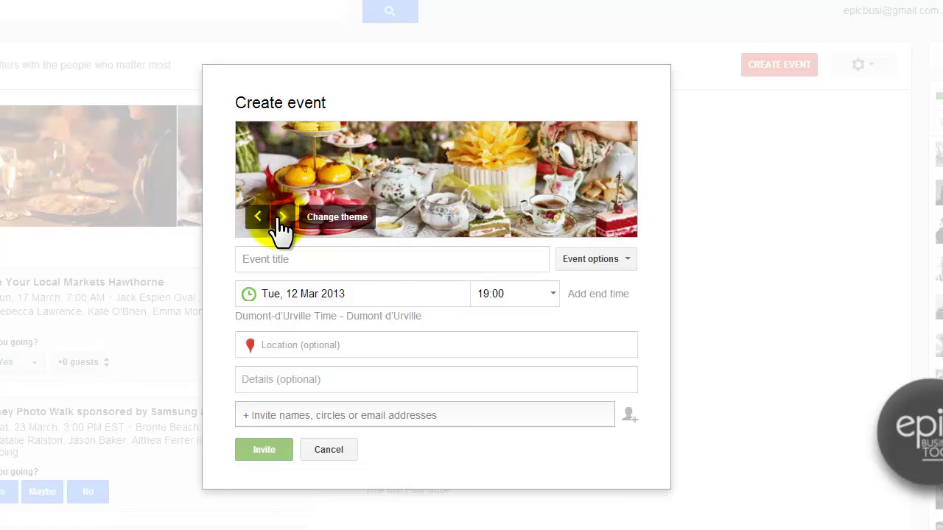
left_click(282, 216)
left_click(283, 217)
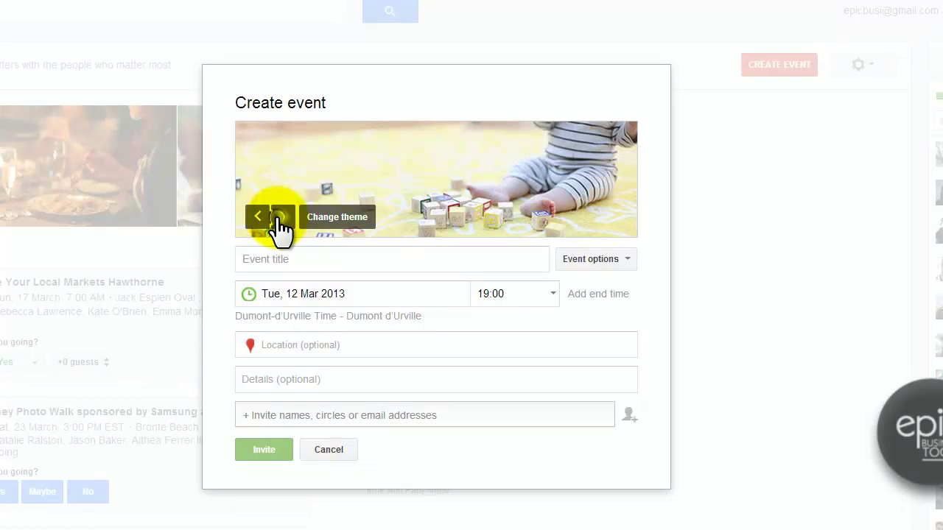
Step: Set the wide pond panorama from the 22/02/2013 album of your own photos as the event theme, adjusting its crop region
left_click(339, 218)
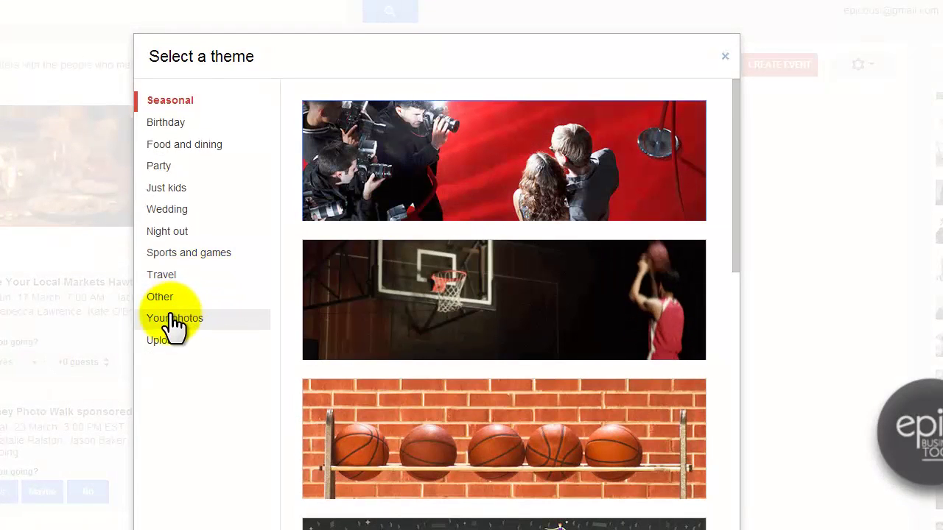
left_click(174, 319)
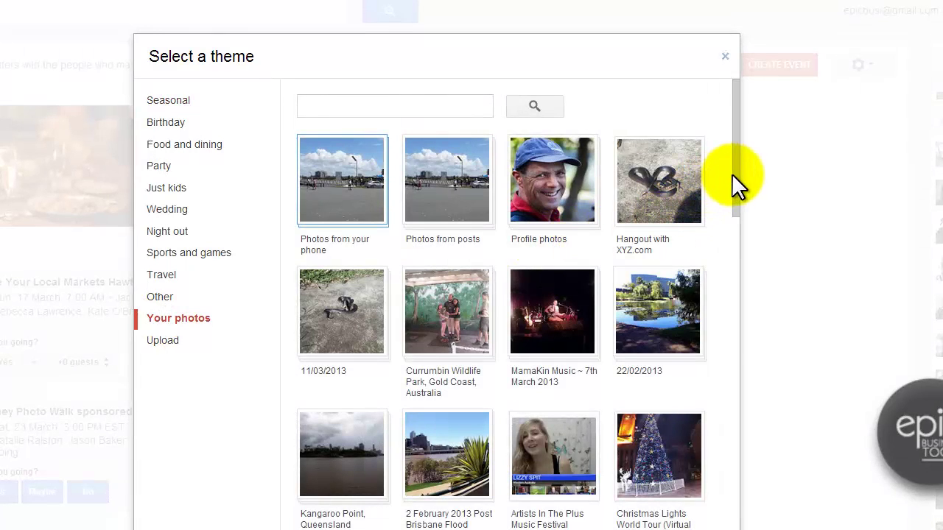
mouse_move(735, 171)
left_mouse_down()
mouse_move(731, 200)
mouse_move(735, 176)
left_mouse_up()
left_click(663, 294)
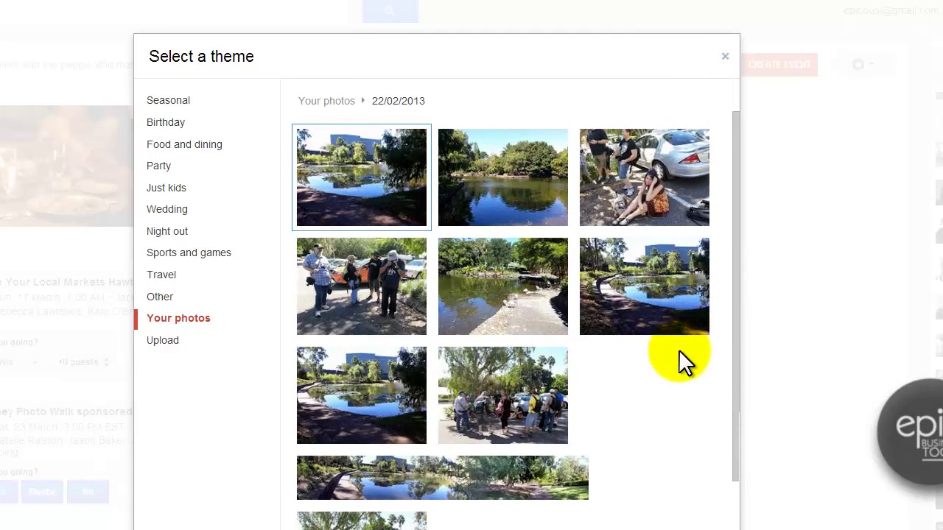
left_click(421, 477)
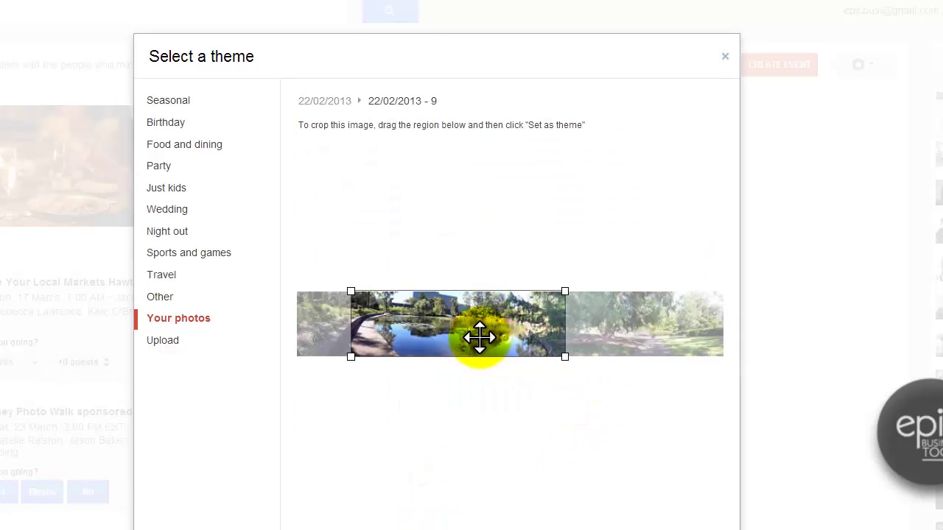
left_click_drag(479, 337, 472, 338)
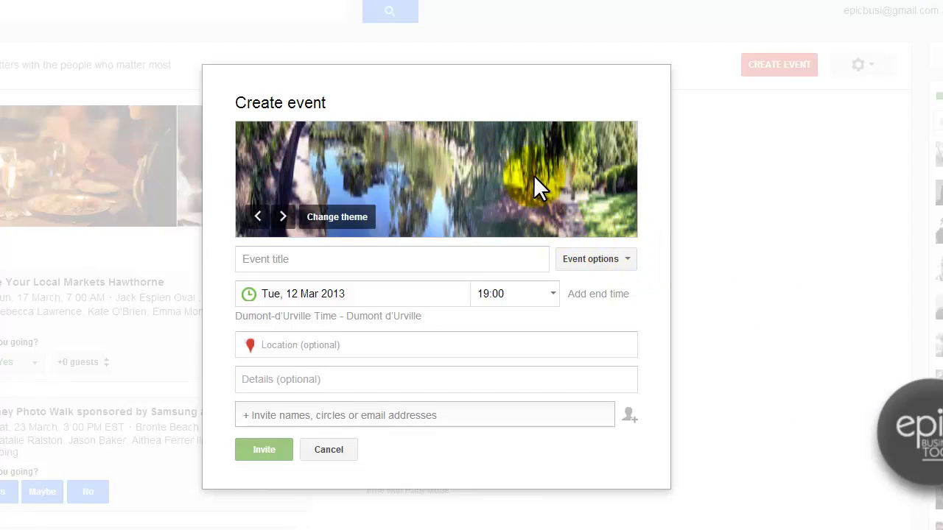
left_click_drag(486, 176, 483, 184)
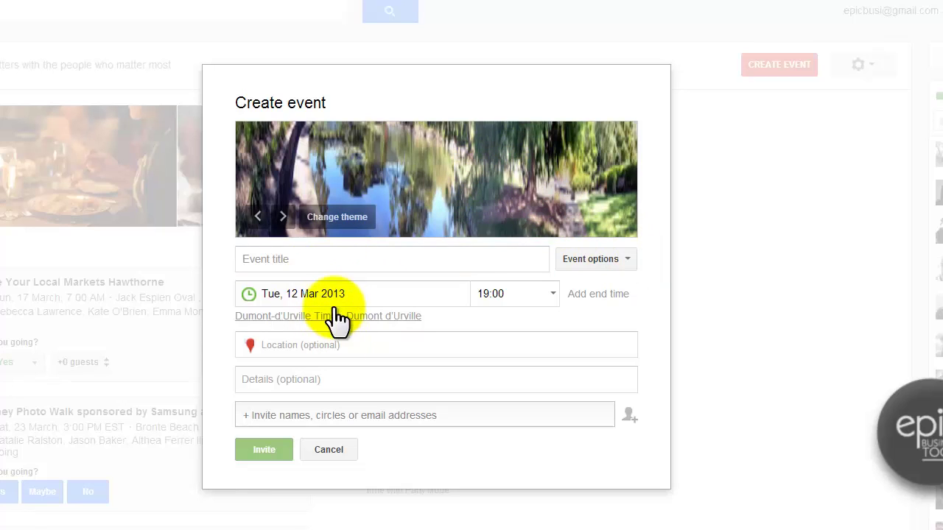
Step: Enter "hangout with xyz.com" as the event title
left_click(299, 258)
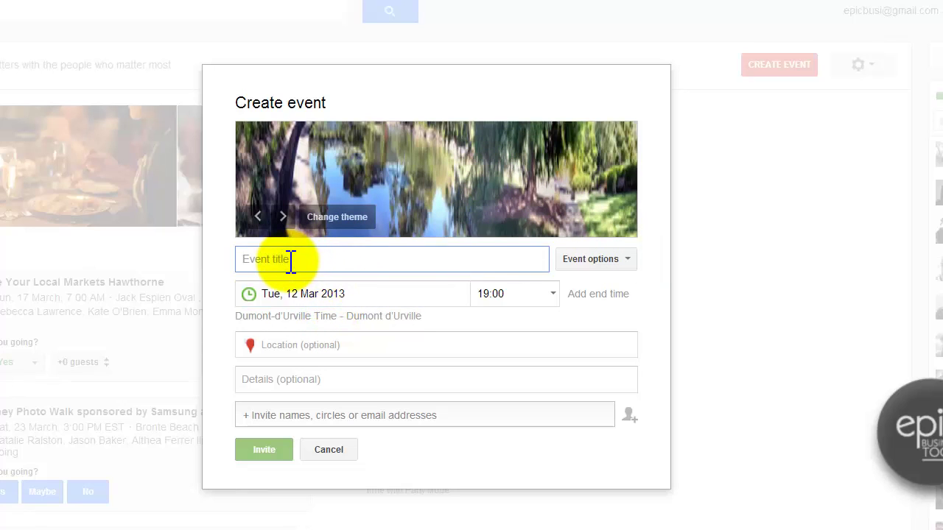
type("hangout")
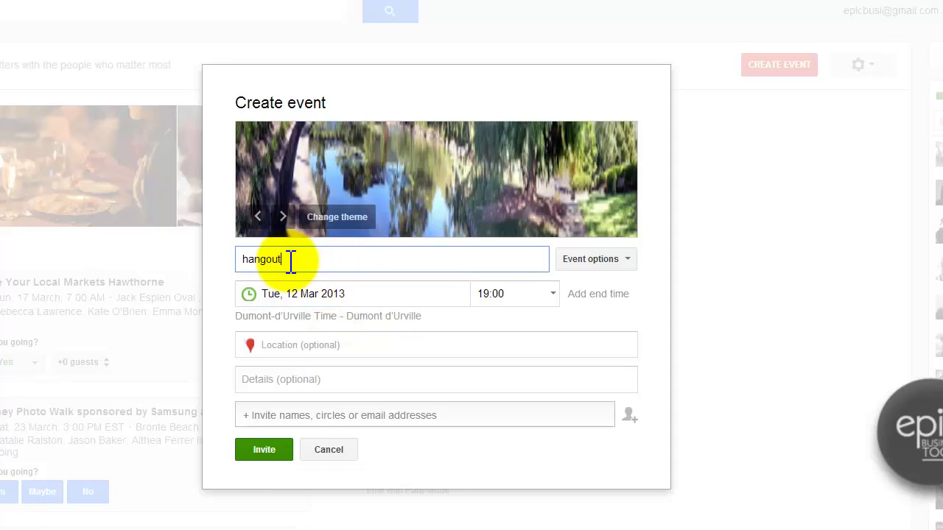
type(" with xyz ")
type("com")
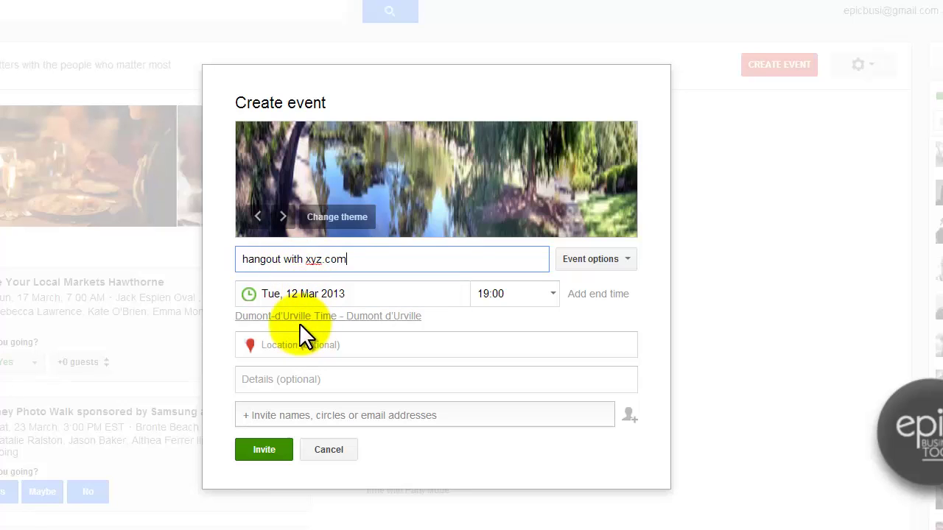
Step: Leave the location empty and enter "we are going to have fun with xyz.com" as the event details
left_click(280, 347)
left_click(279, 381)
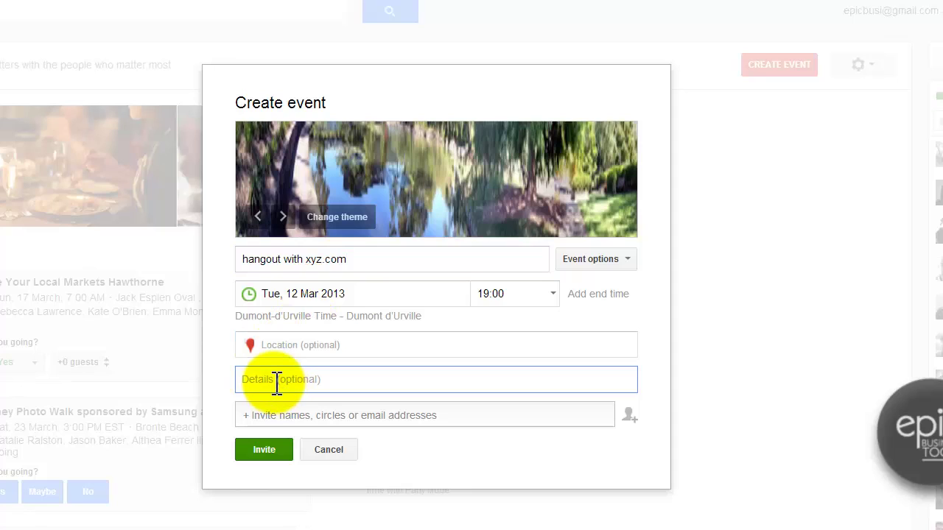
type("we are going to have fun with")
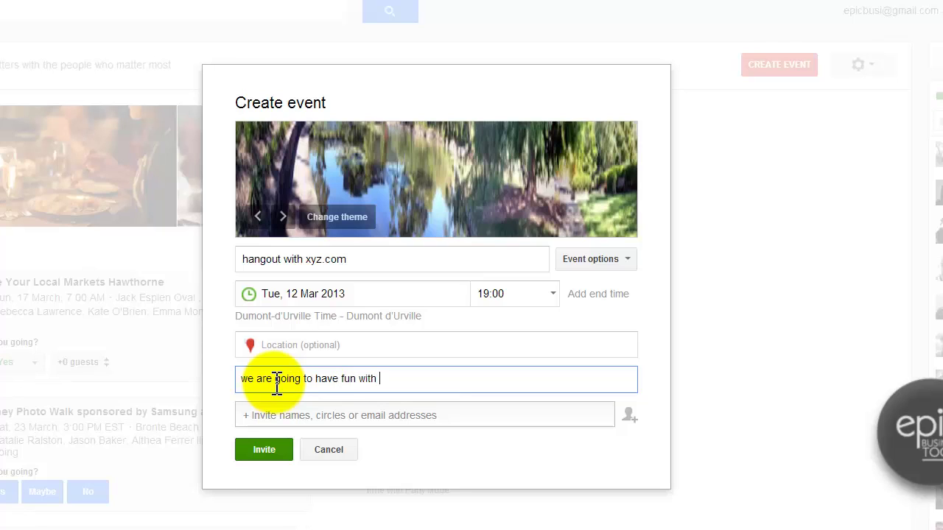
type(" xyz.com")
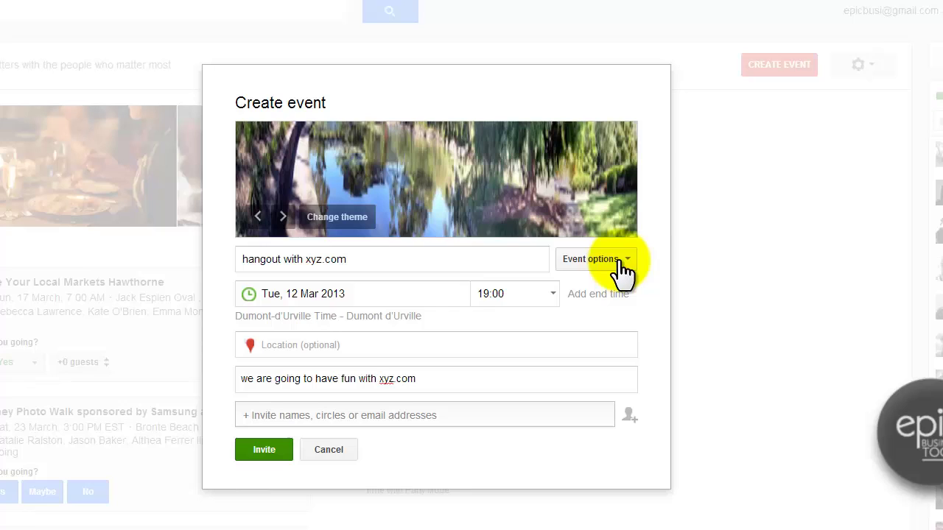
Step: Set the event date to Wed, 13 Mar 2013 and enable the advanced event option to show additional fields
left_click(347, 295)
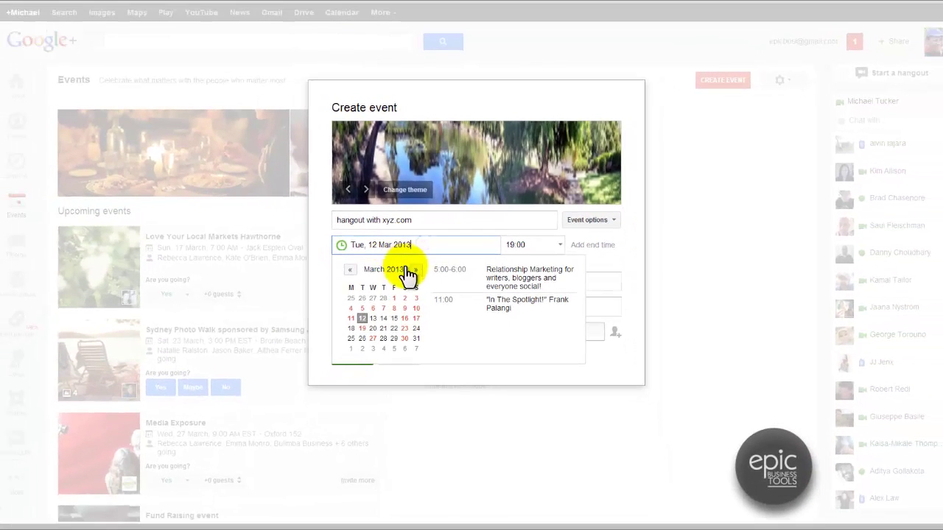
left_click(374, 320)
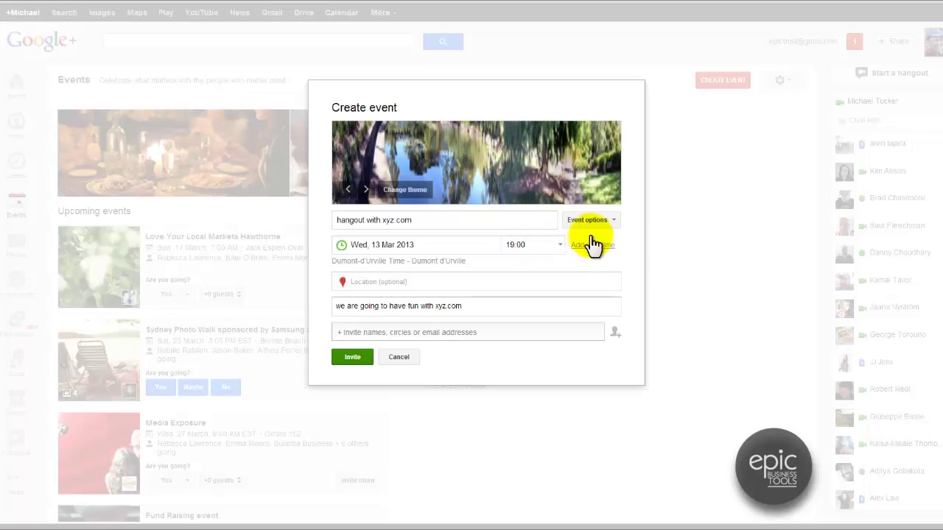
left_click(610, 226)
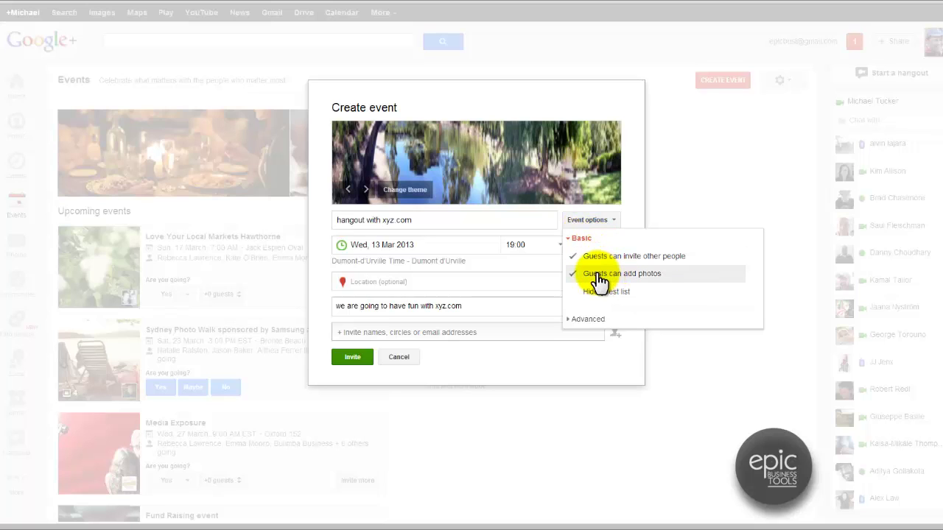
left_click(583, 320)
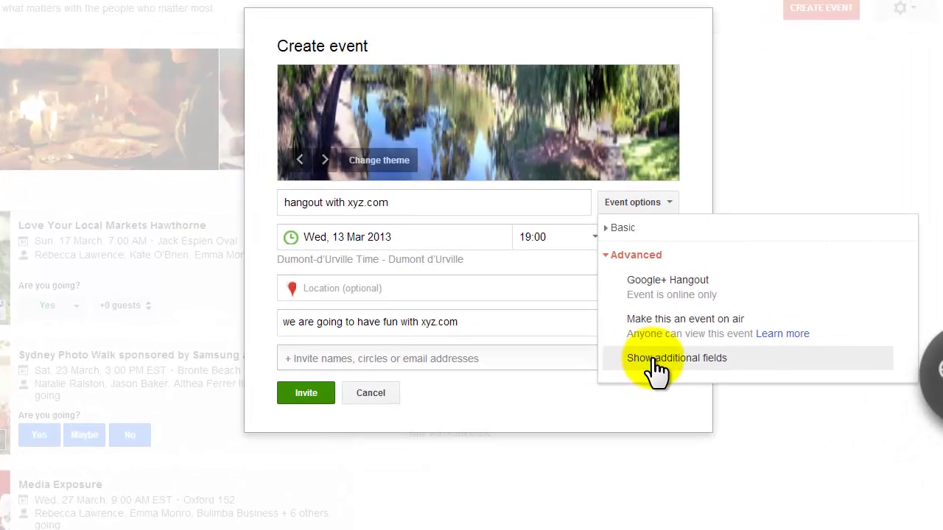
left_click(653, 361)
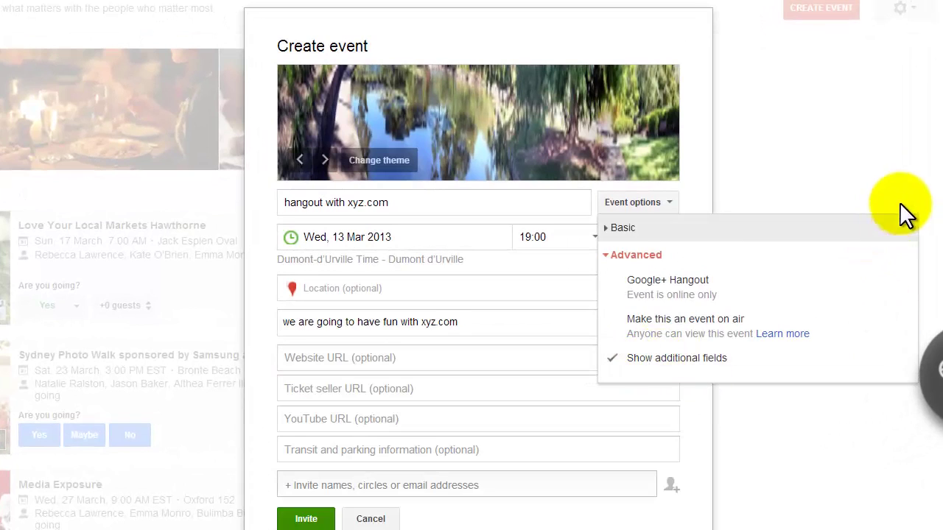
left_click(897, 157)
left_click(322, 361)
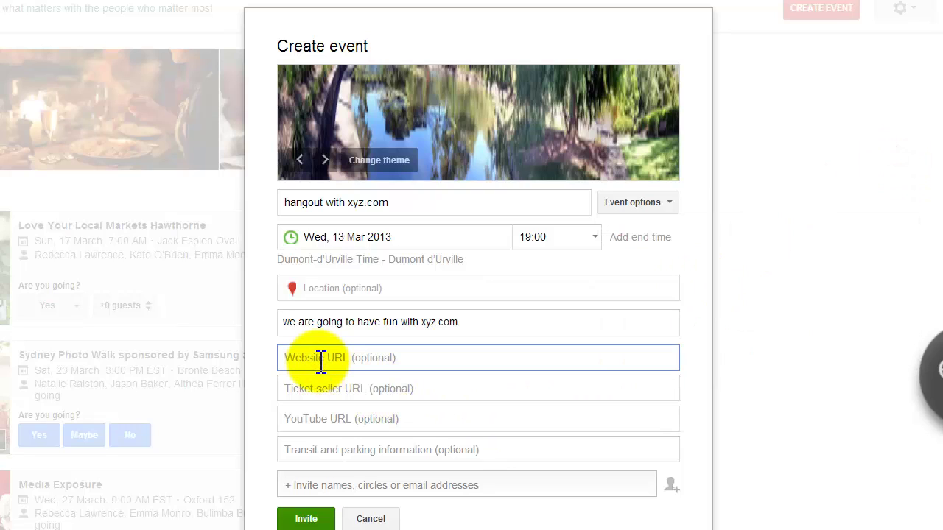
type("http://xyz.com")
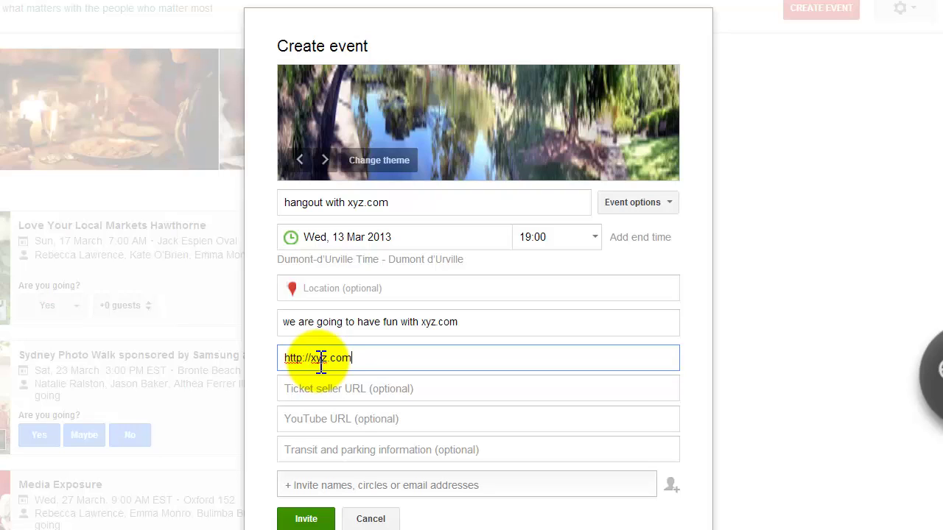
left_click(327, 388)
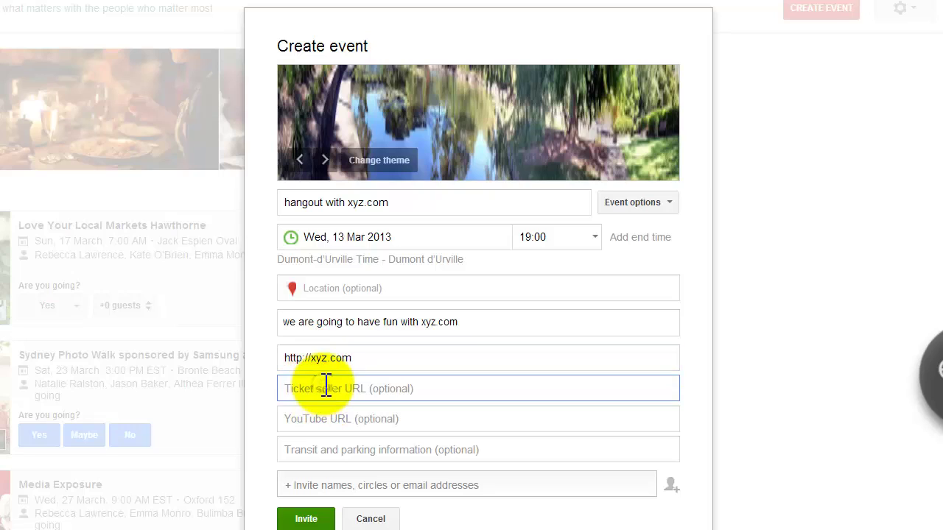
type("eve")
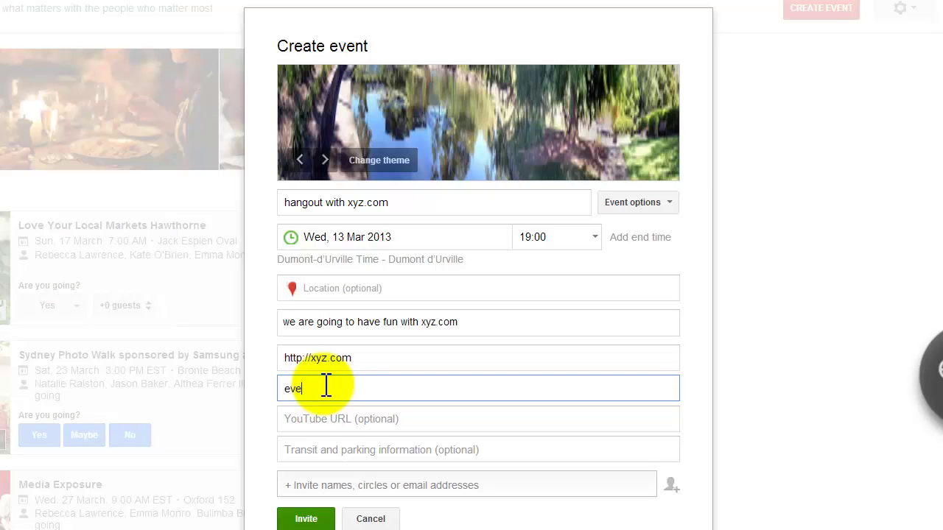
type("ntbrite ")
type("com")
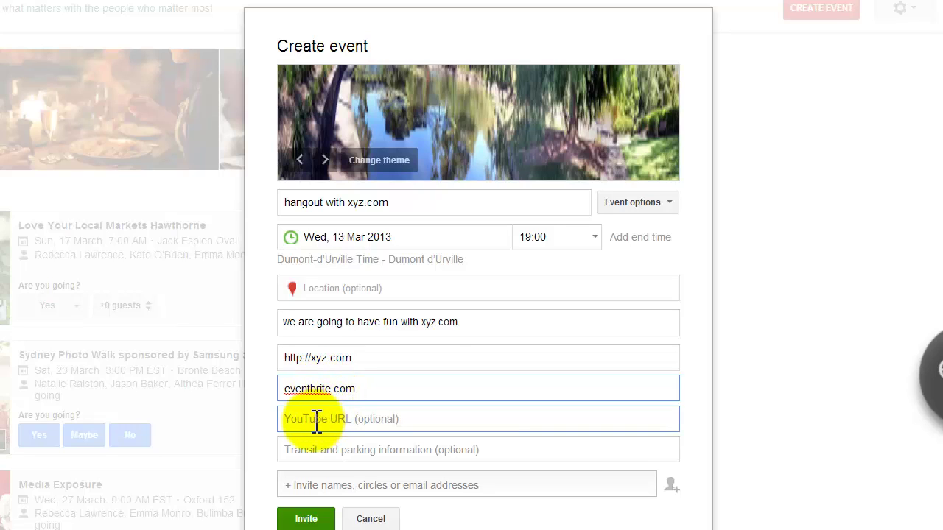
left_click(314, 420)
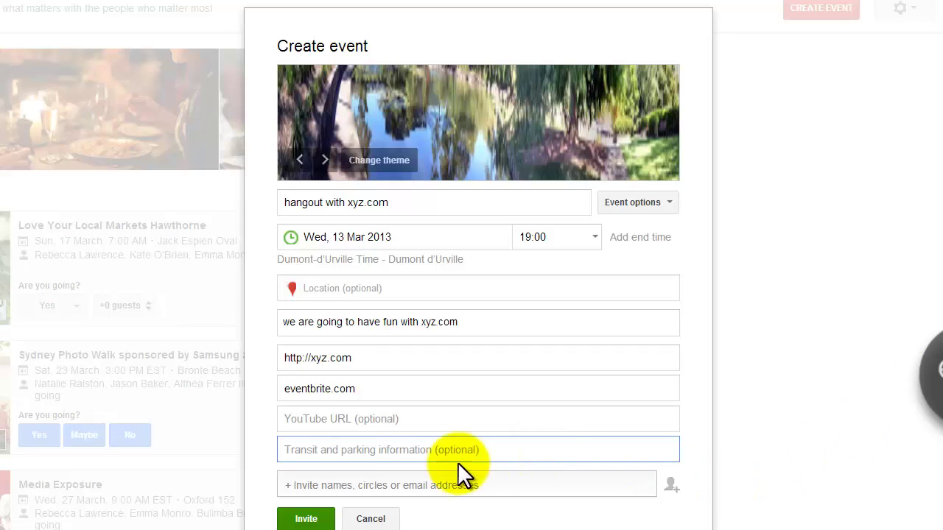
left_click(312, 420)
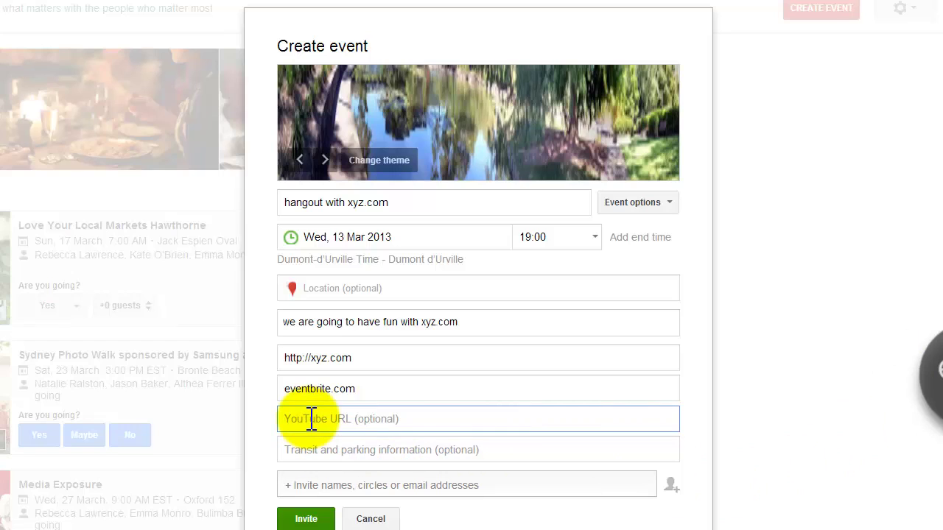
type("http://youtu.be/CROR7YuUkek")
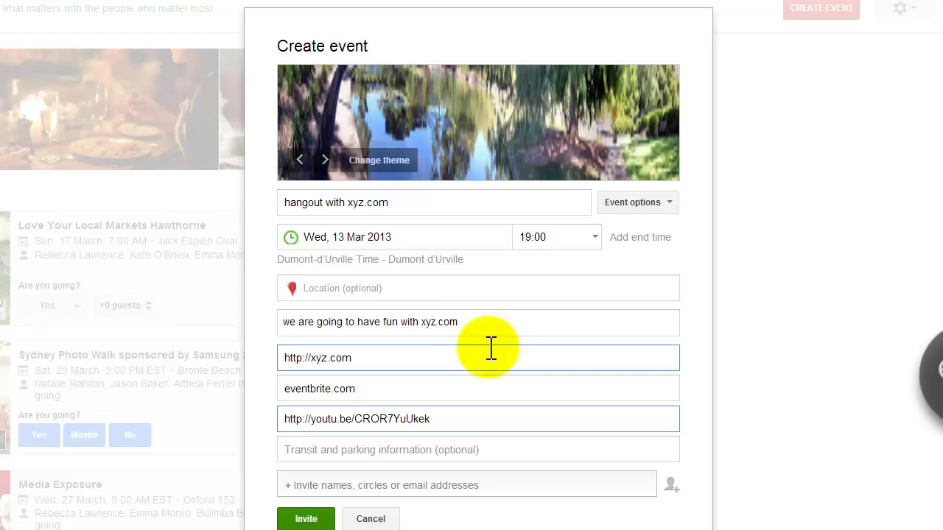
left_click(493, 322)
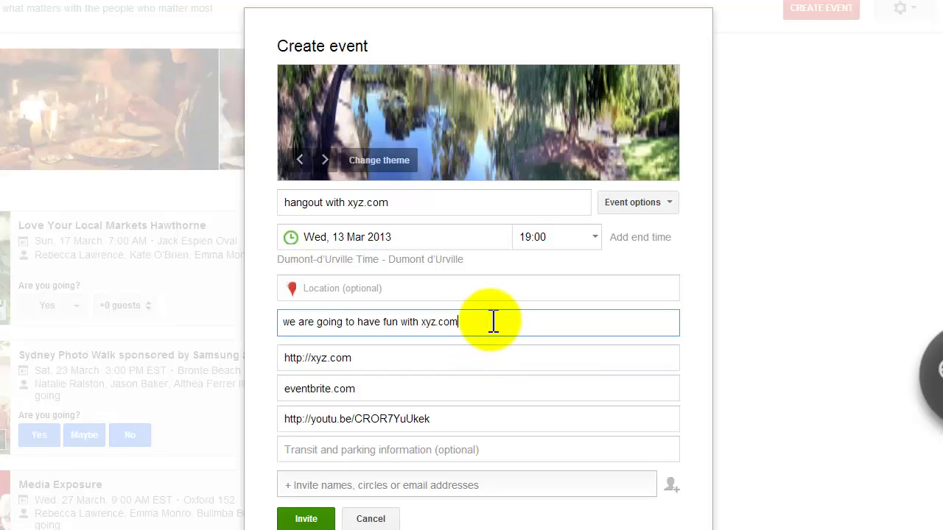
Step: Add Public as the event's invitees, look through the available circles, and send the invitation to publish the event
left_click(354, 490)
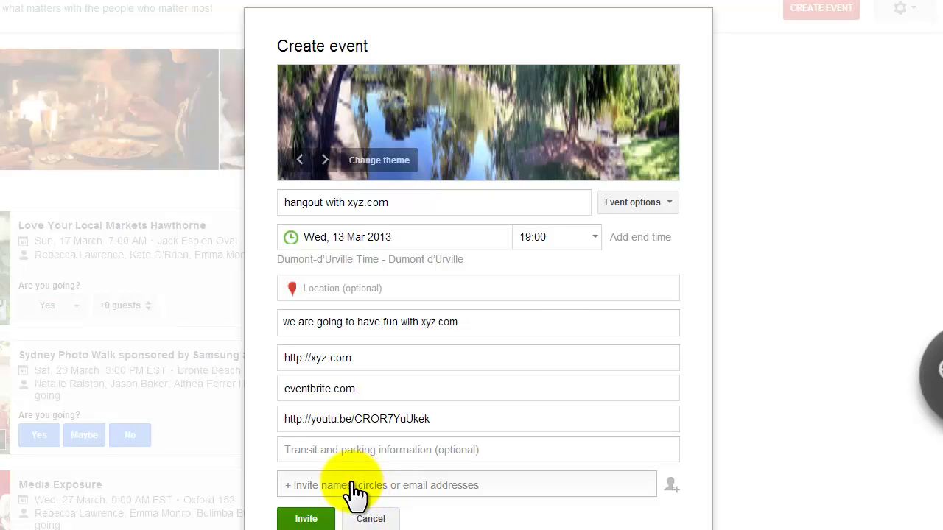
left_click(354, 488)
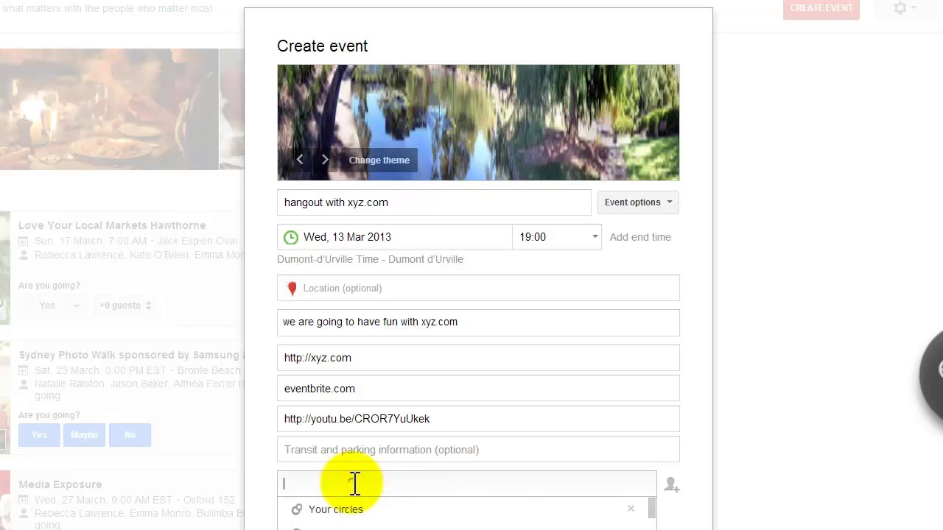
left_click(333, 526)
scroll(763, 417, "down", 1)
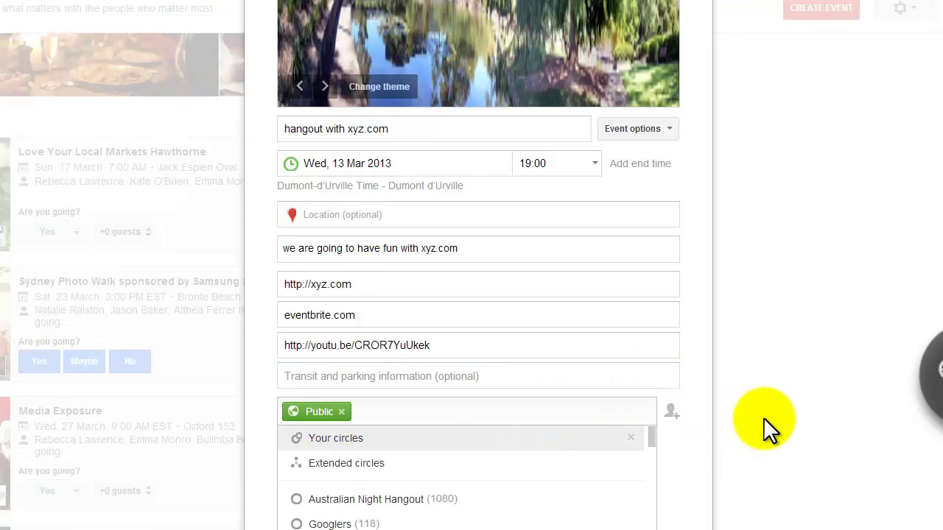
scroll(337, 520, "down", 1)
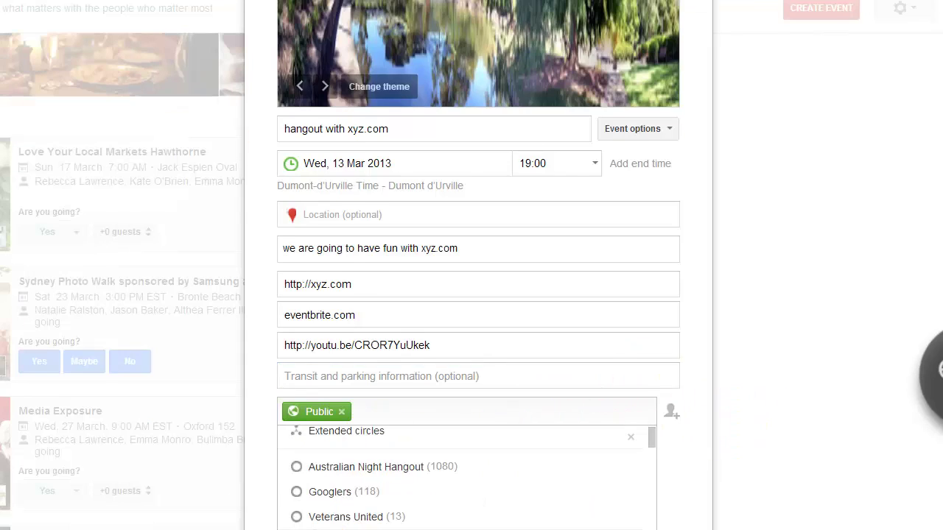
scroll(312, 513, "down", 1)
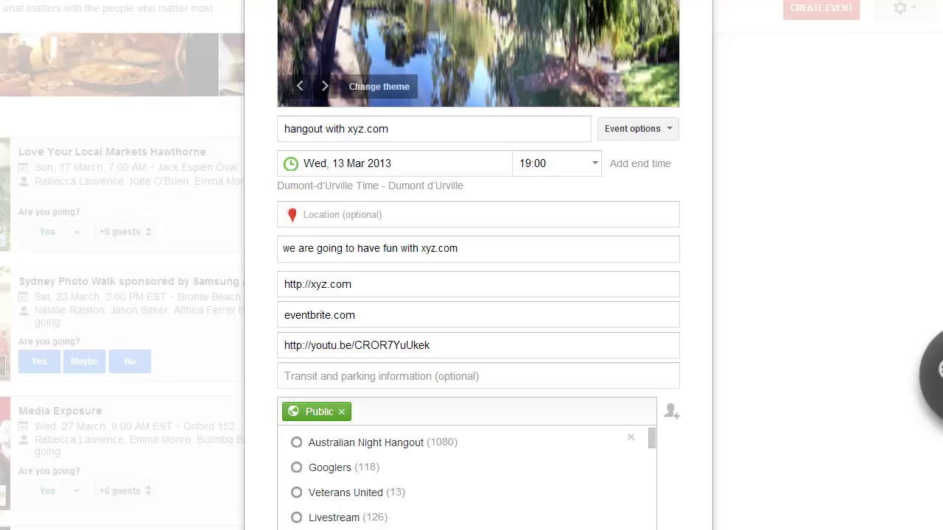
left_click(926, 105)
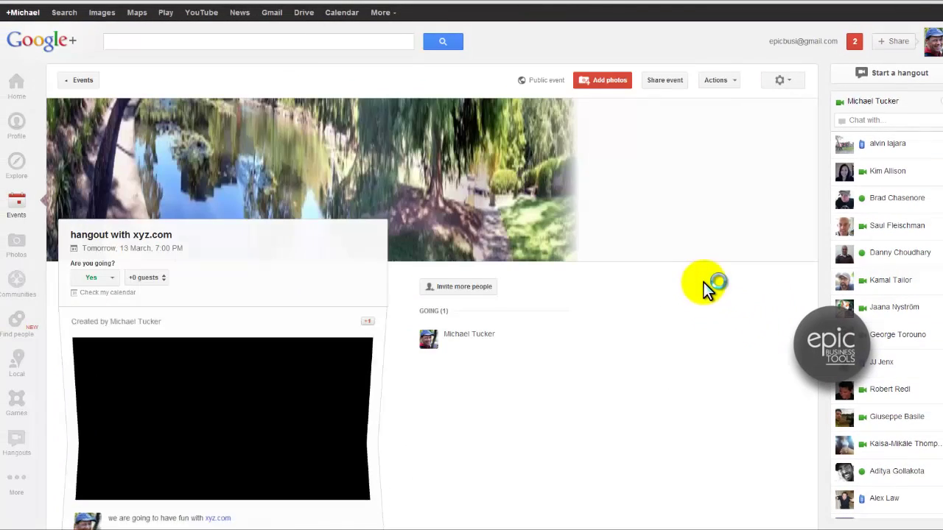
Step: Play the embedded Google Ripples video on the published event page briefly and pause it
scroll(685, 267, "down", 2)
scroll(663, 258, "down", 1)
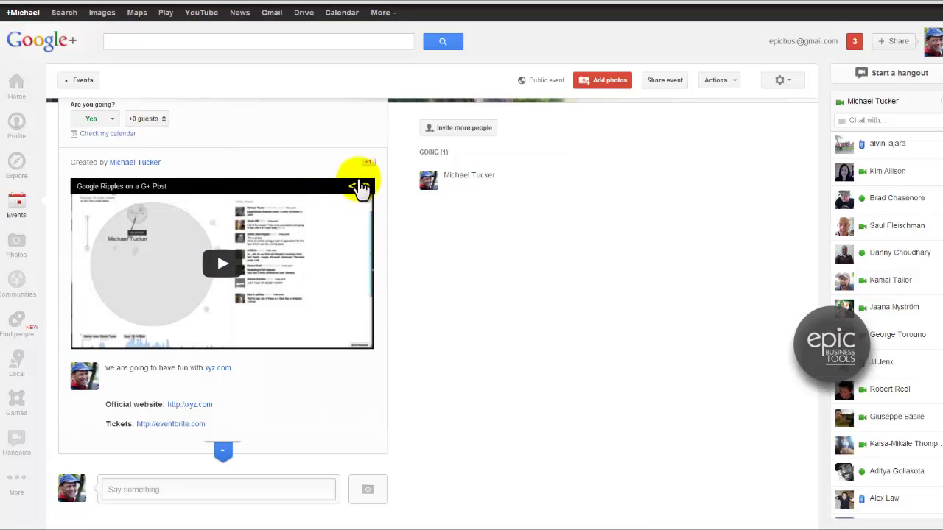
left_click(220, 263)
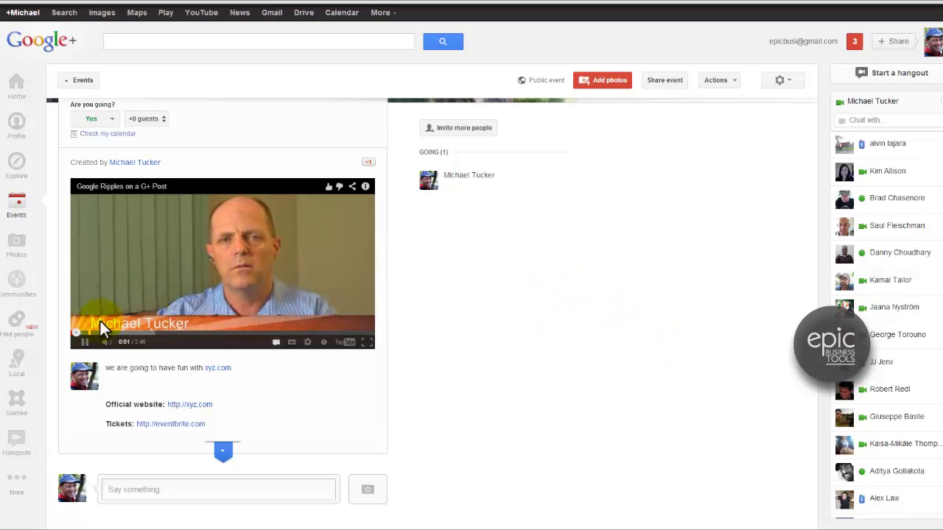
left_click(84, 342)
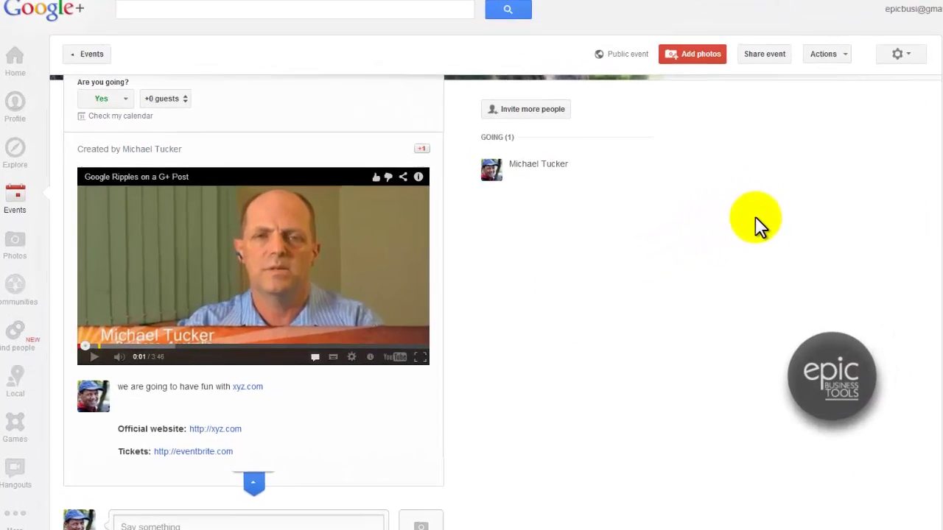
Step: Add the second city skyline photo dated 9 Mar 2013 from Instant Upload to the event, skipping the tagging
scroll(755, 216, "down", 2)
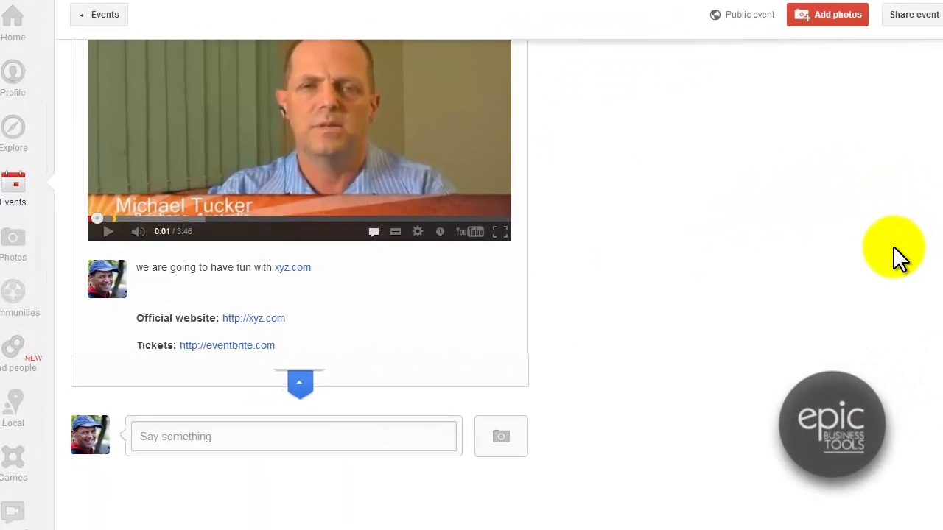
scroll(893, 246, "up", 1)
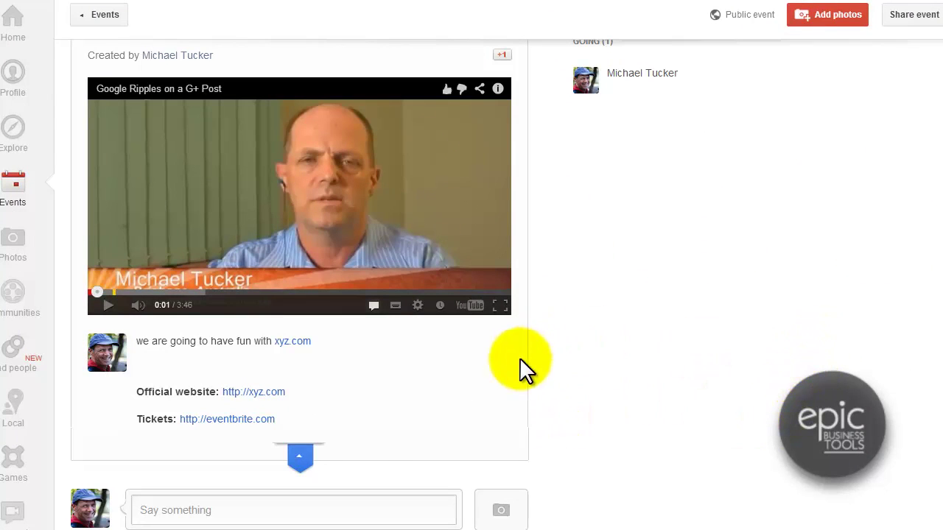
scroll(676, 349, "up", 1)
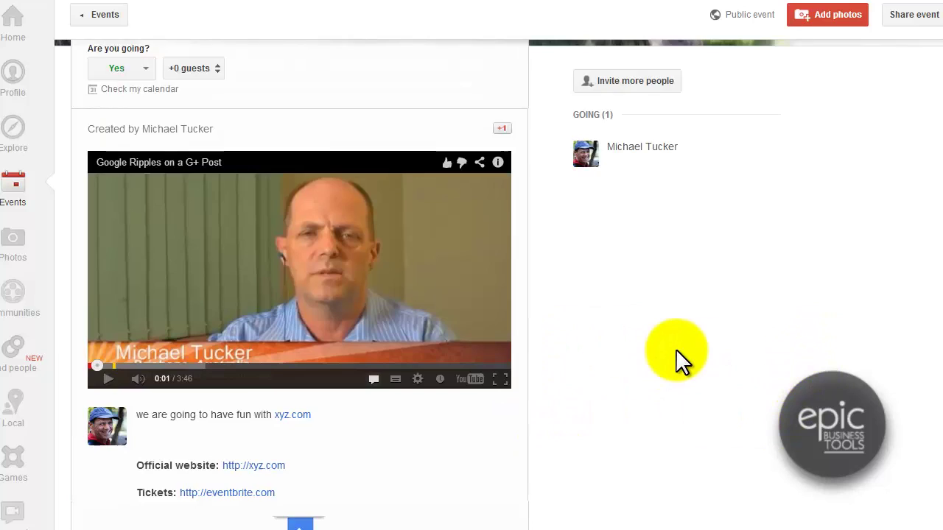
scroll(676, 349, "down", 2)
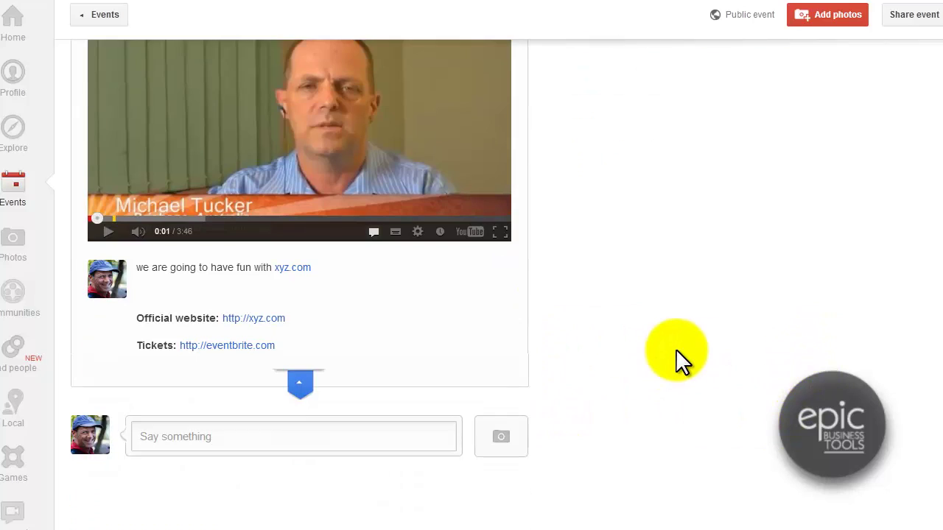
left_click(500, 441)
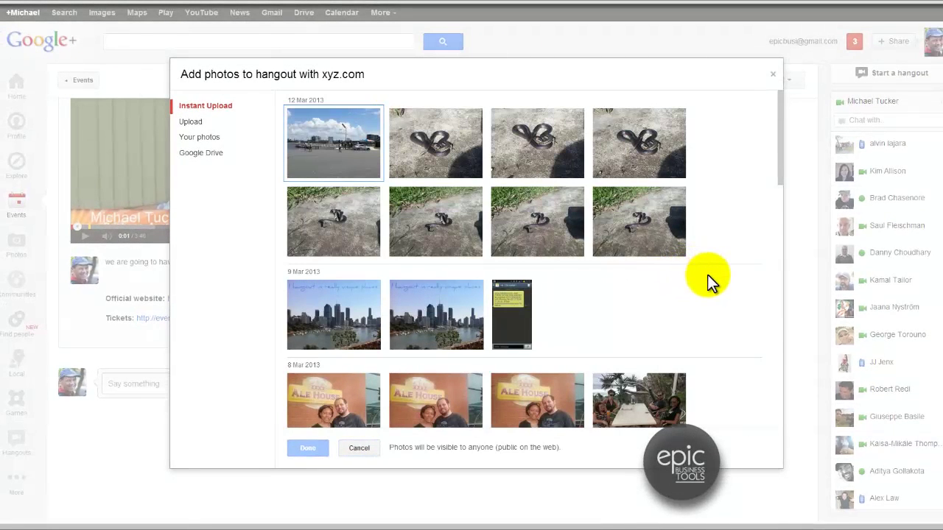
scroll(707, 275, "down", 3)
left_click(427, 216)
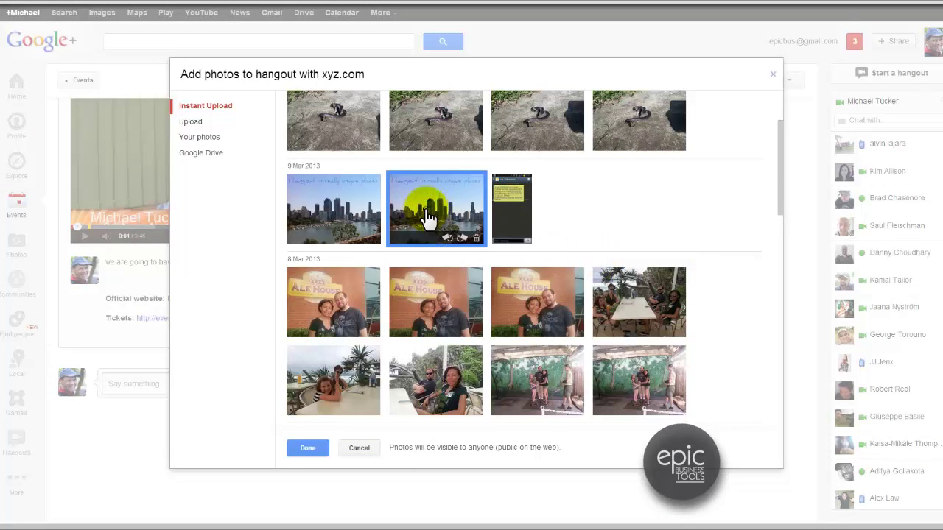
left_click(307, 450)
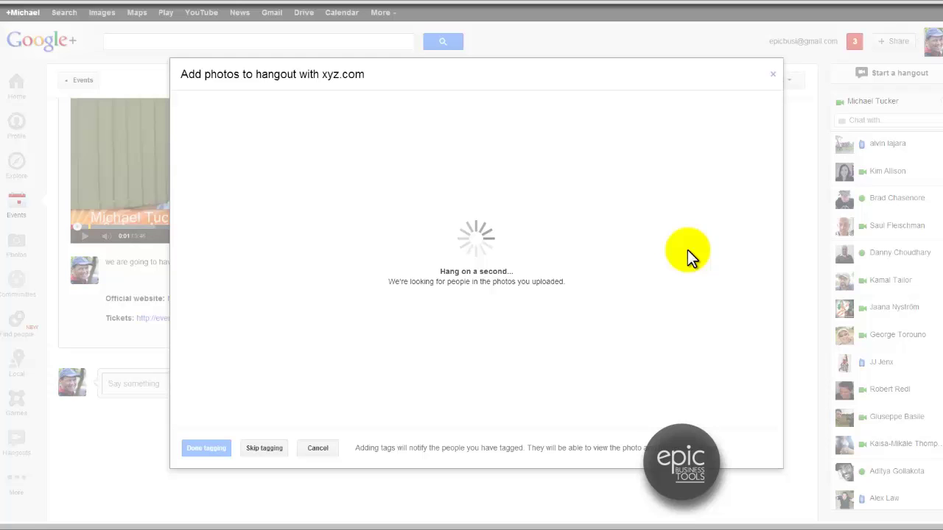
left_click(269, 448)
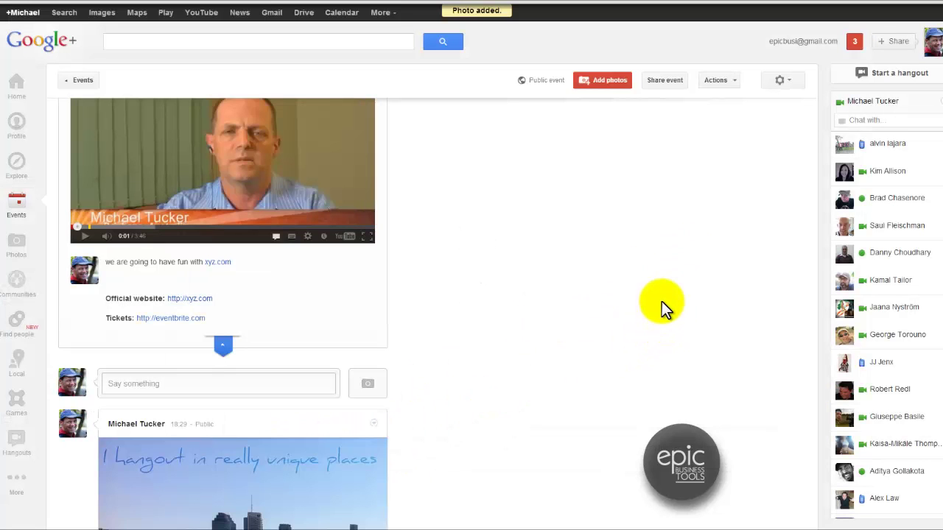
Step: Review the published event page, including the added skyline photo, the video, the links and the event header
scroll(661, 302, "down", 3)
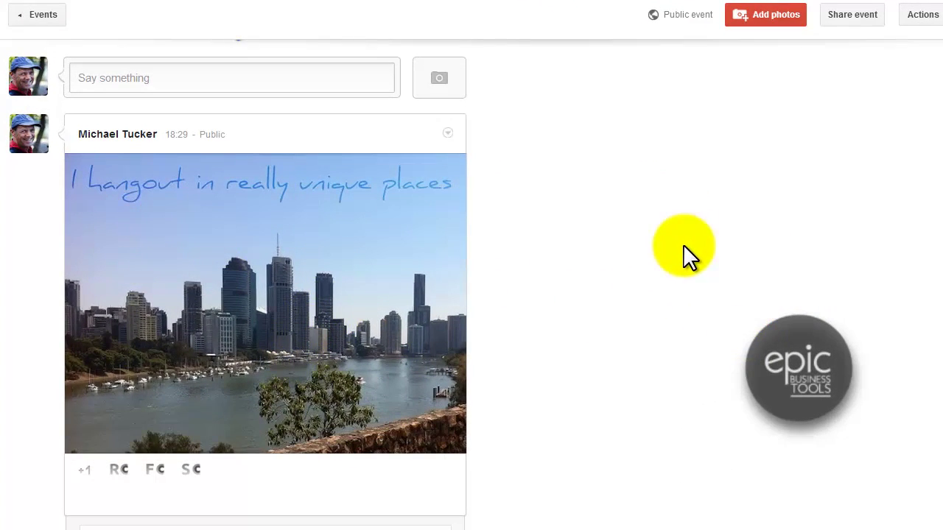
scroll(688, 289, "up", 3)
scroll(687, 289, "down", 3)
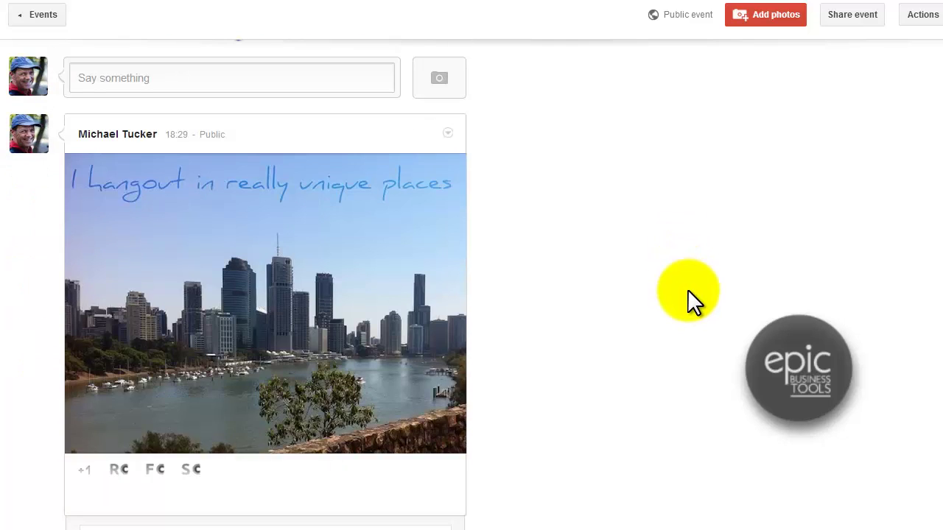
scroll(832, 350, "up", 3)
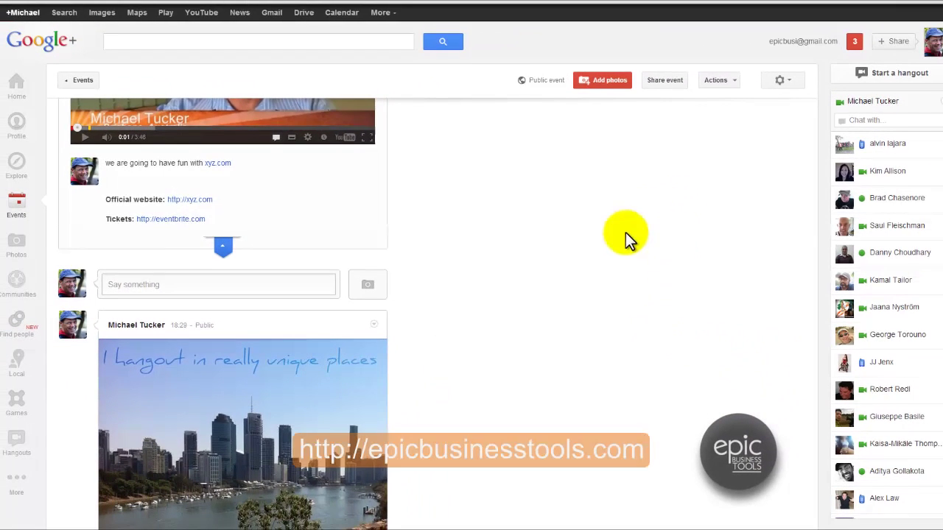
scroll(610, 240, "up", 2)
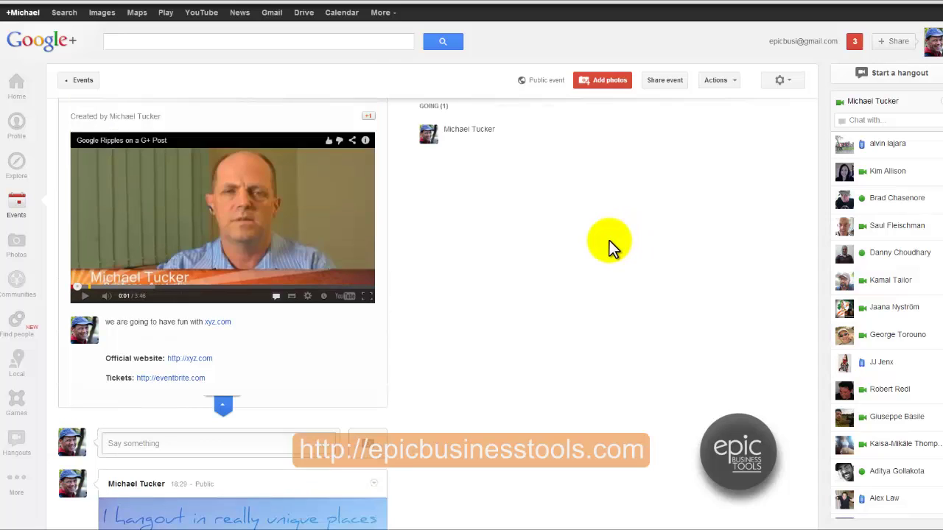
scroll(610, 240, "down", 4)
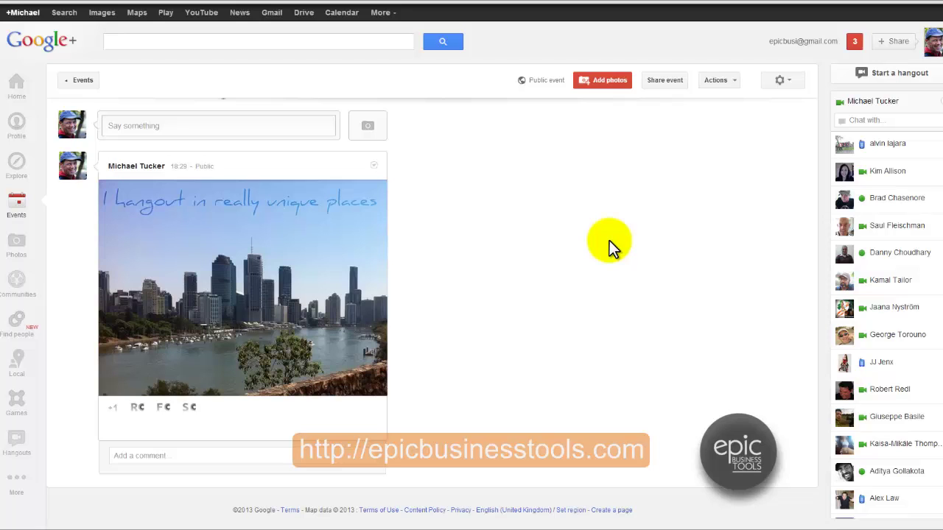
scroll(609, 240, "up", 5)
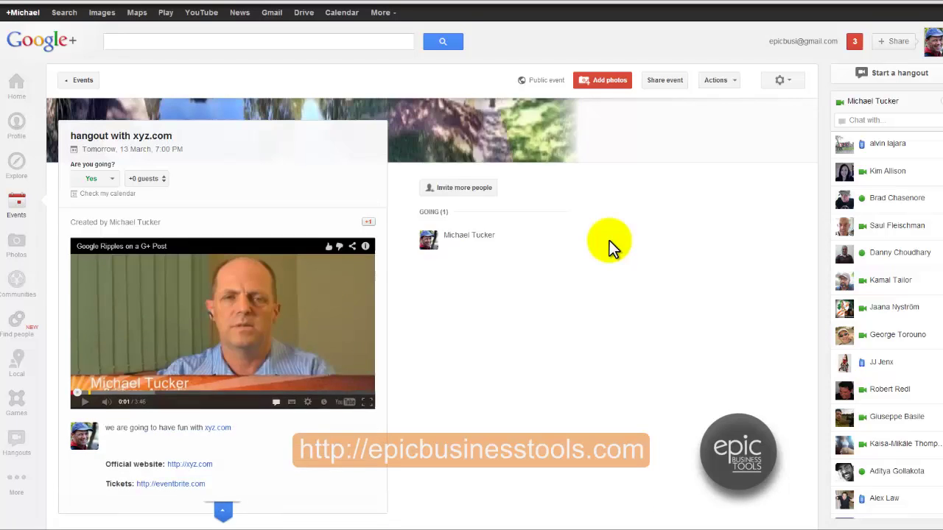
scroll(609, 240, "up", 1)
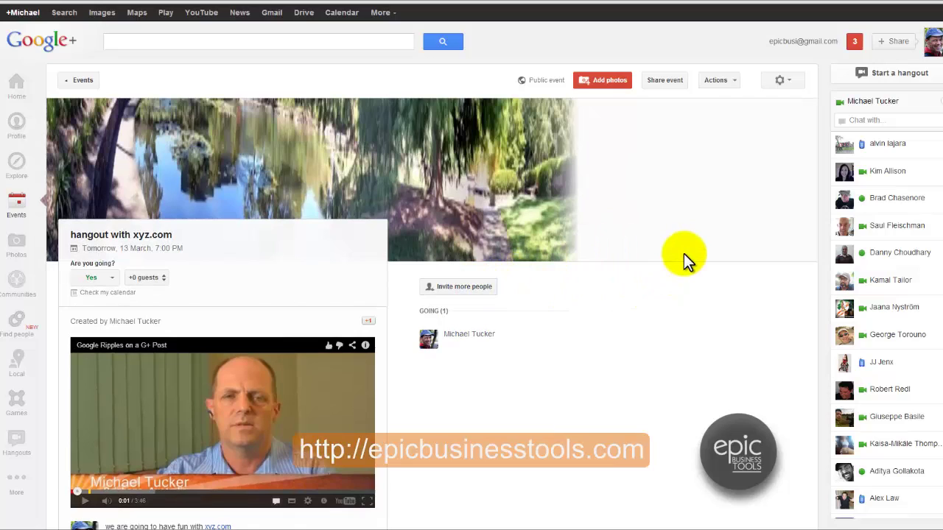